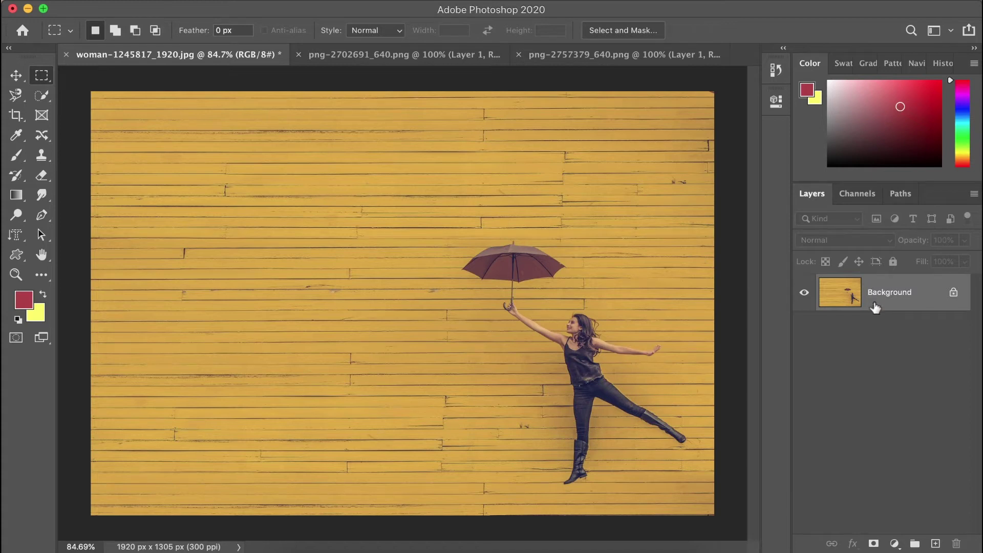
Drag the black-and-white cat from png-2702691 onto the wall photo as a new layer at lower left.
left_click(410, 57)
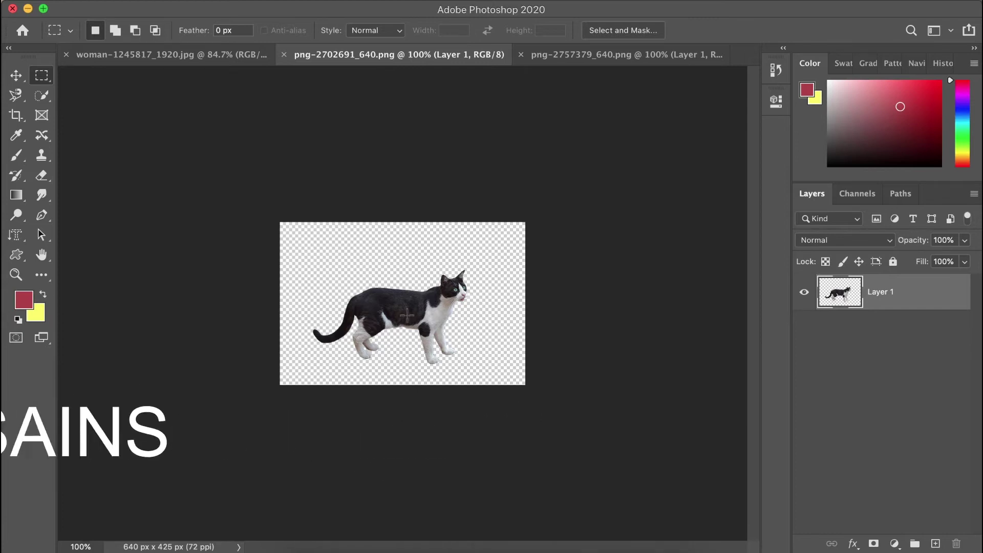
left_click_drag(407, 316, 386, 306)
left_click(16, 75)
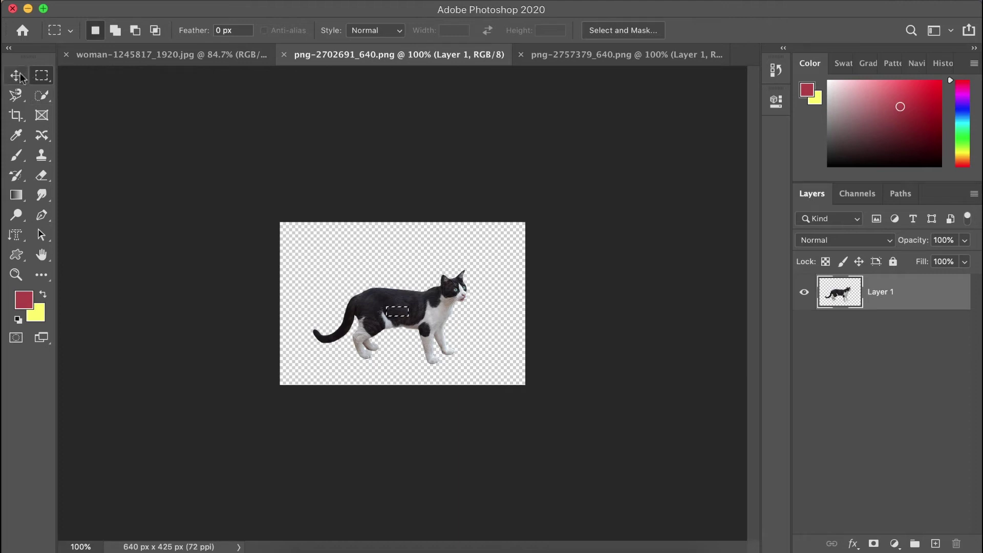
left_click_drag(413, 291, 273, 303)
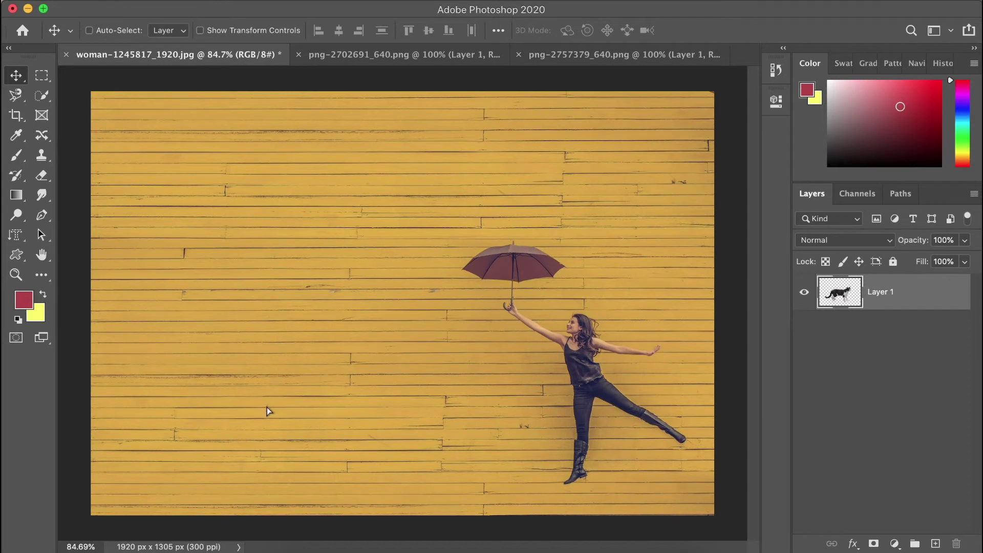
left_click_drag(266, 407, 264, 407)
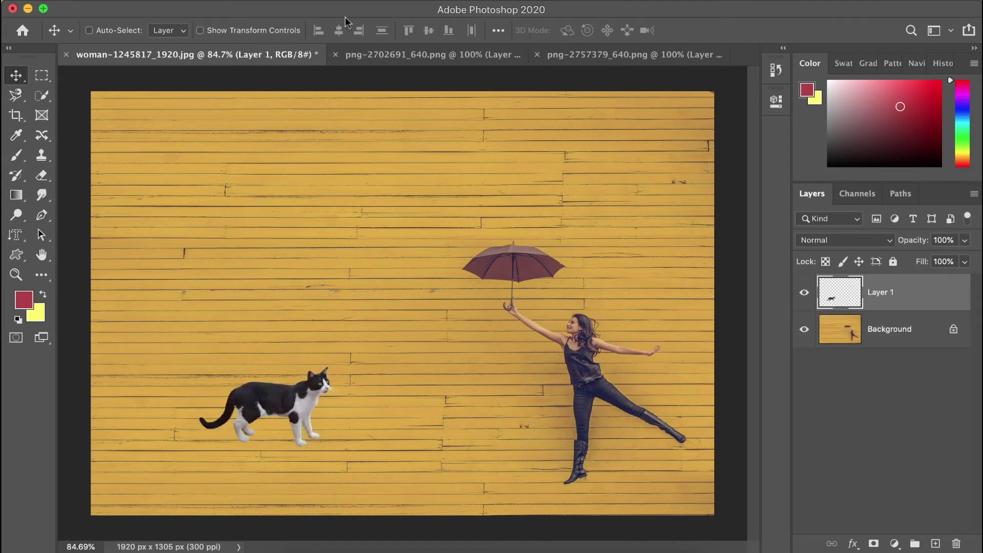
left_click(575, 61)
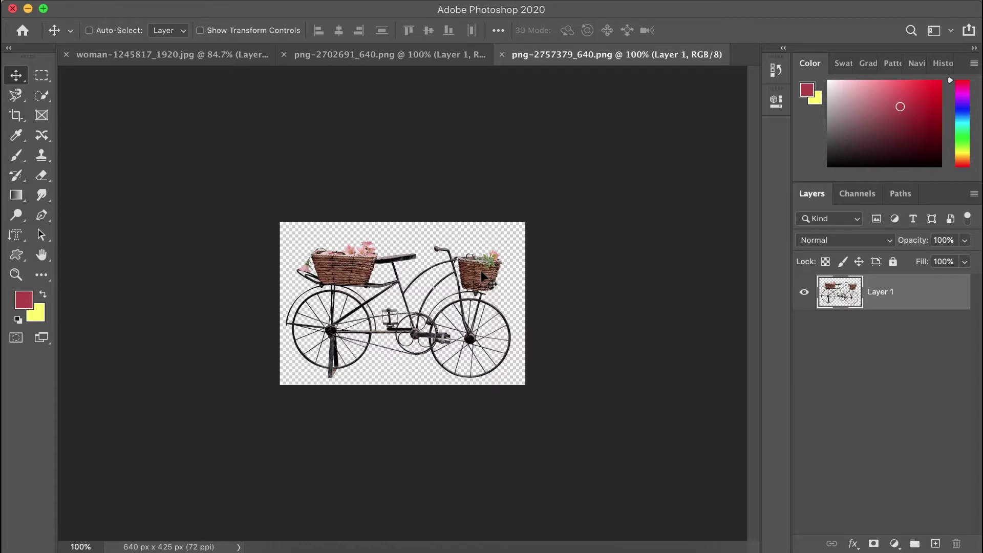
Paste the copied bicycle into the wall photo and move it to the lower left.
left_click(228, 61)
key("super+v")
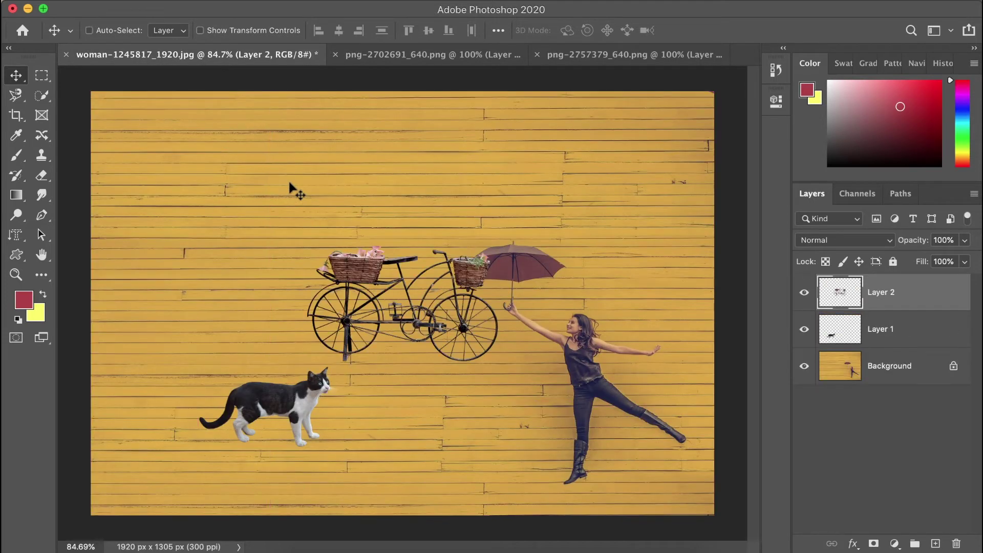
left_click_drag(459, 271, 300, 436)
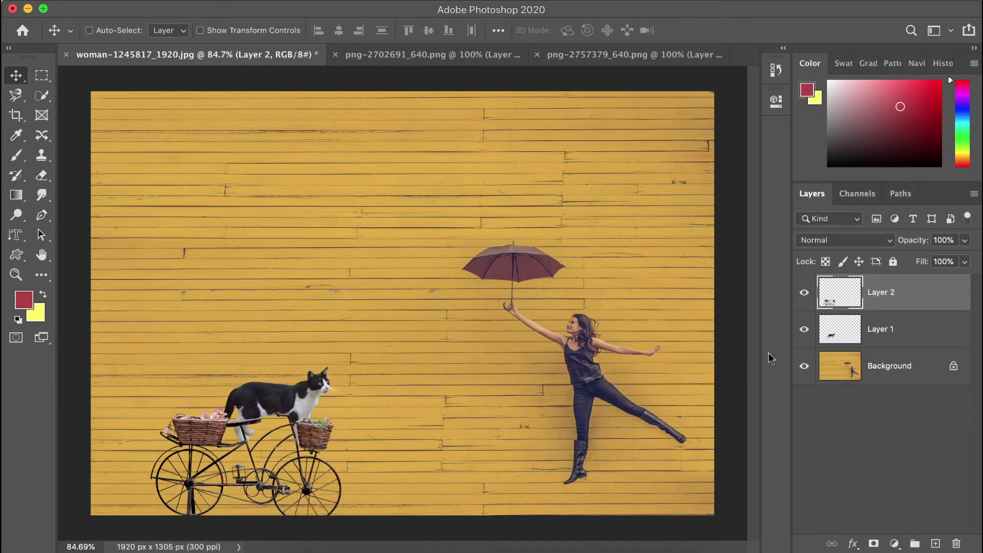
Lift the cat above the bicycle and shift the bicycle up and right beneath it.
left_click(854, 334)
left_click_drag(281, 387, 259, 329)
left_click(885, 305)
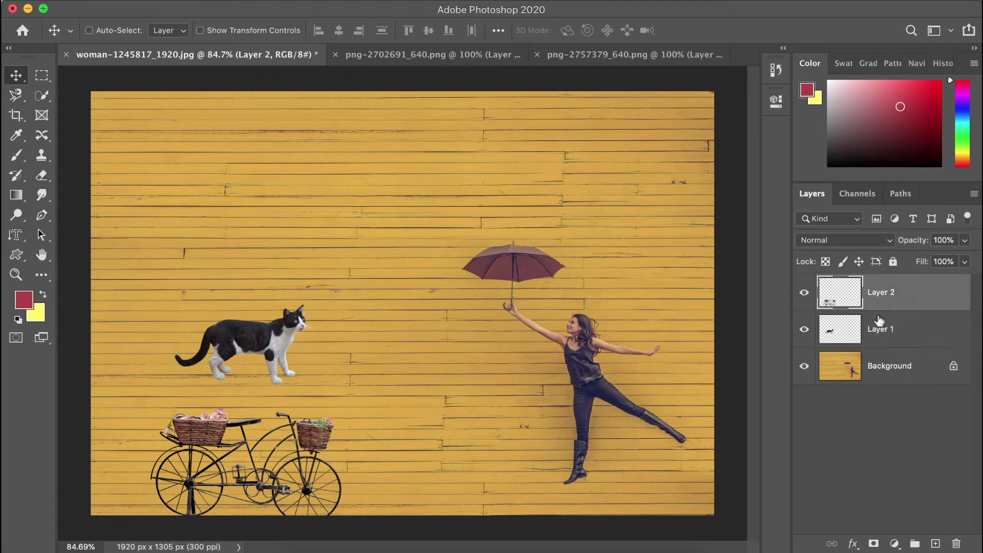
left_click_drag(333, 435, 344, 409)
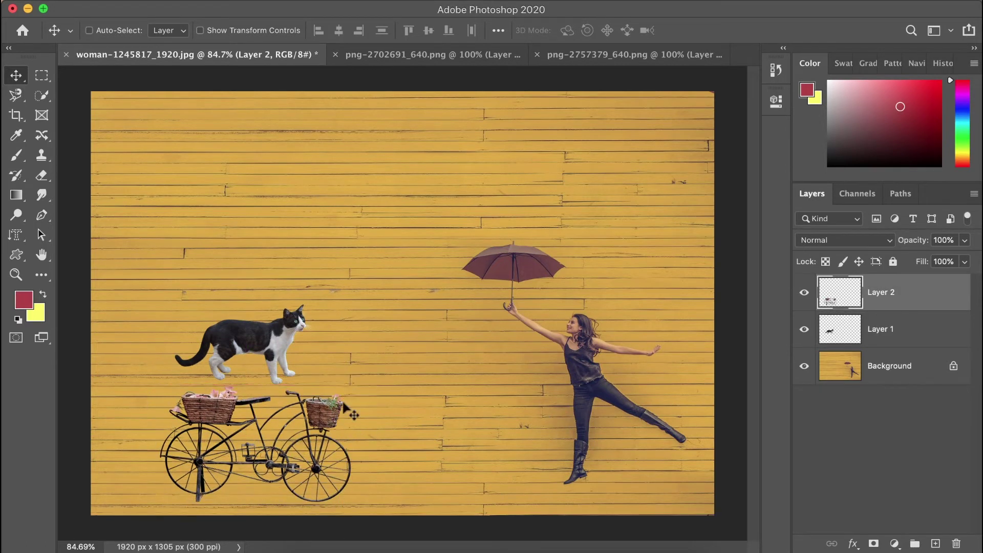
Switch to the Elliptical Marquee tool and try a test selection, then clear it.
left_click(41, 76)
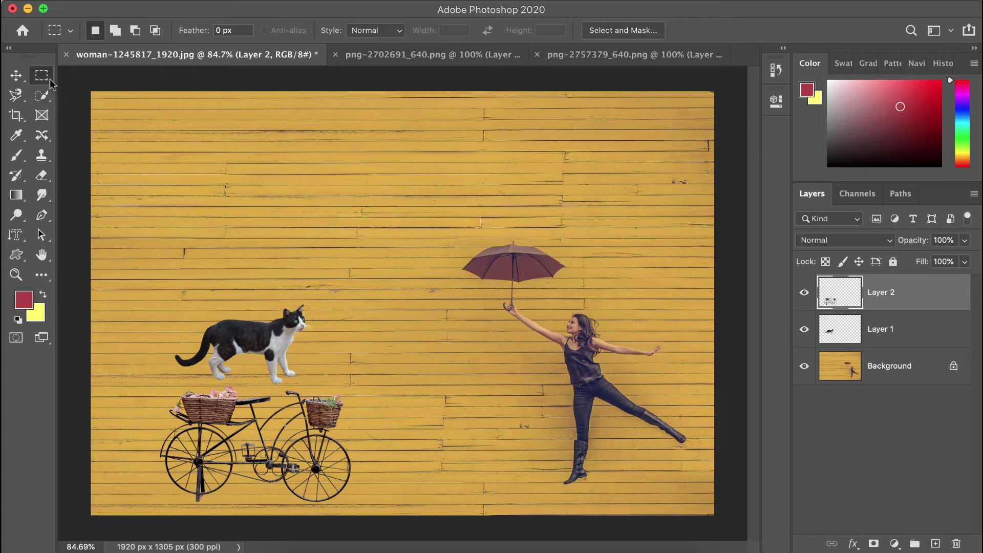
left_click_drag(50, 78, 79, 93)
left_click_drag(216, 146, 359, 206)
left_click(363, 200)
On a new Layer 3, fill an elliptical selection near the top left with red.
left_click(936, 544)
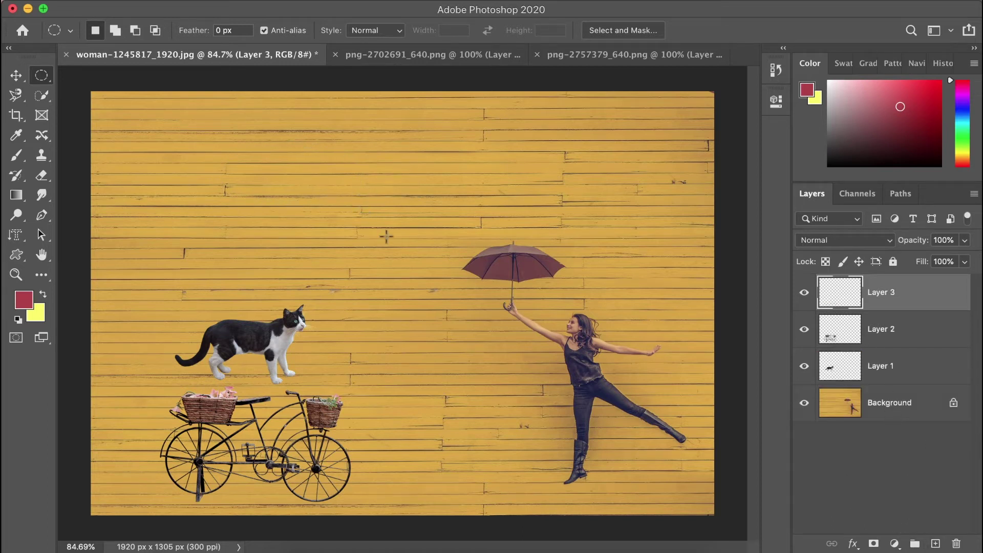
left_click_drag(182, 130, 305, 196)
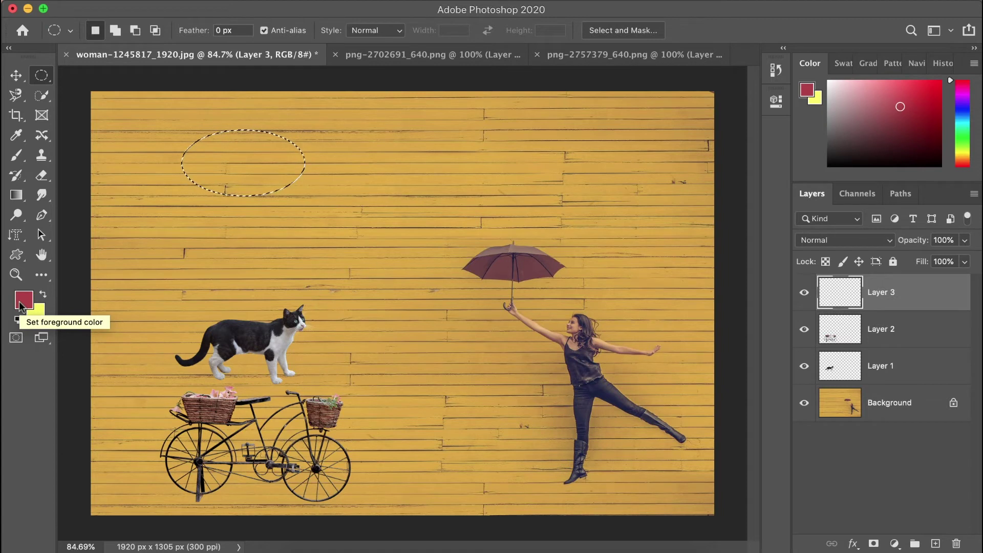
key("alt+BackSpace")
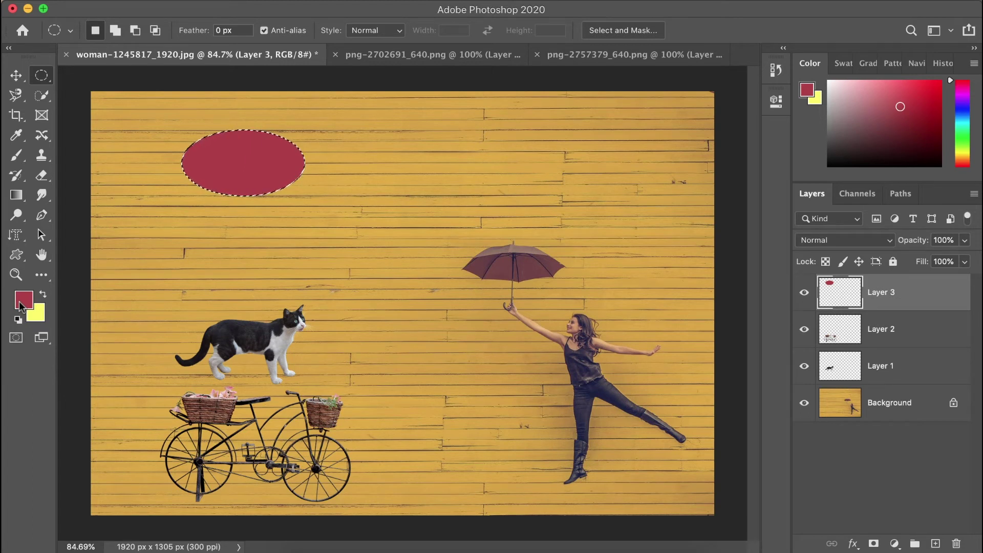
key("super+BackSpace")
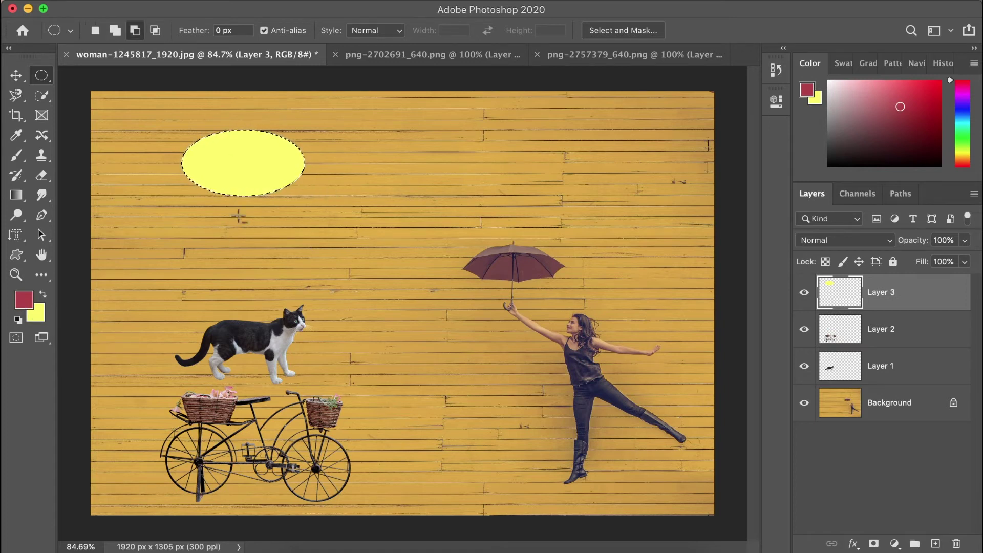
key("alt+BackSpace")
left_click_drag(240, 157, 431, 172)
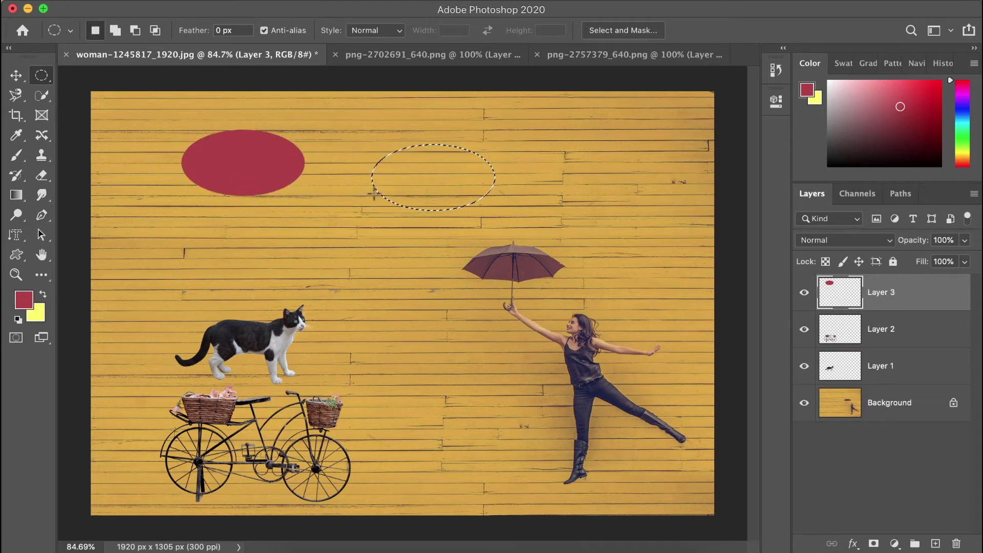
Deselect the leftover ellipse outline, briefly restore it with Cmd+Shift+D, then clear it with Cmd+D.
right_click(444, 162)
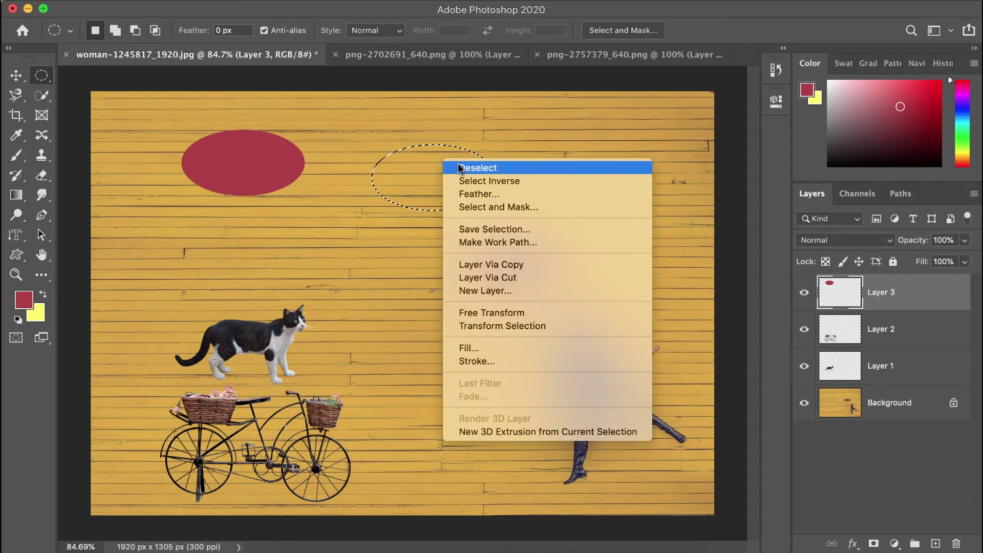
left_click(459, 169)
key("super+shift+d")
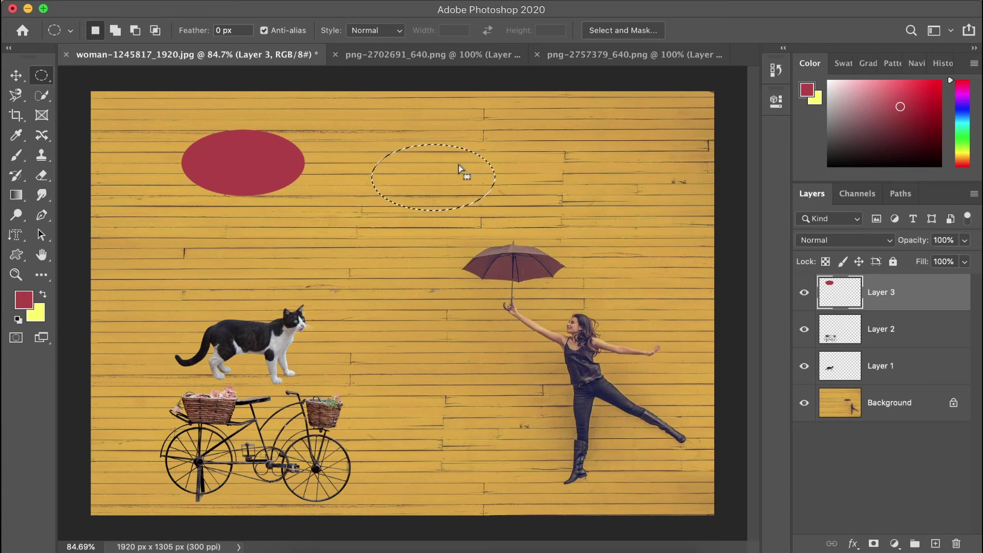
key("super+d")
Move the red ellipse toward centre, shift the bicycle down-right, and set the cat onto it.
key("v")
left_click_drag(174, 149, 267, 176)
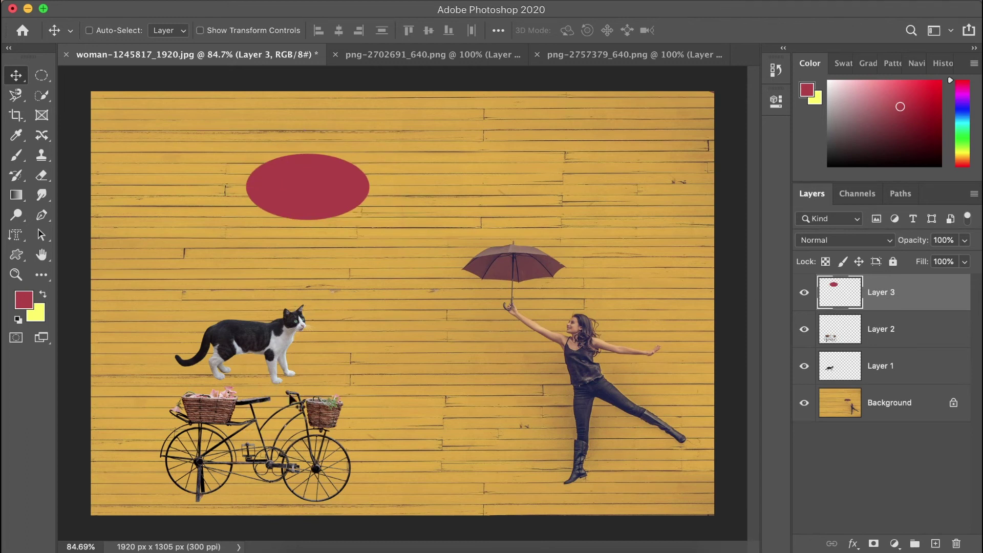
left_click(856, 330)
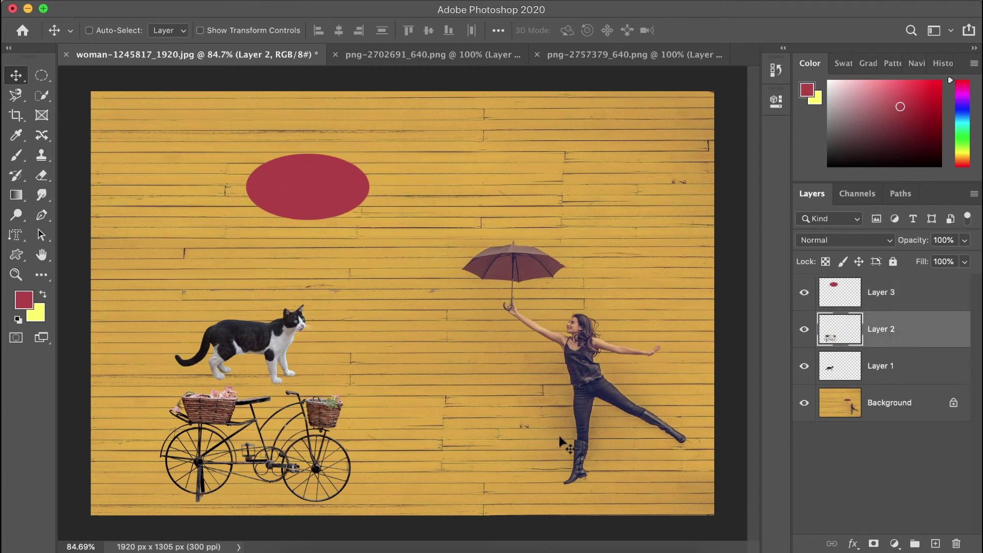
left_click_drag(321, 413, 333, 429)
left_click(882, 364)
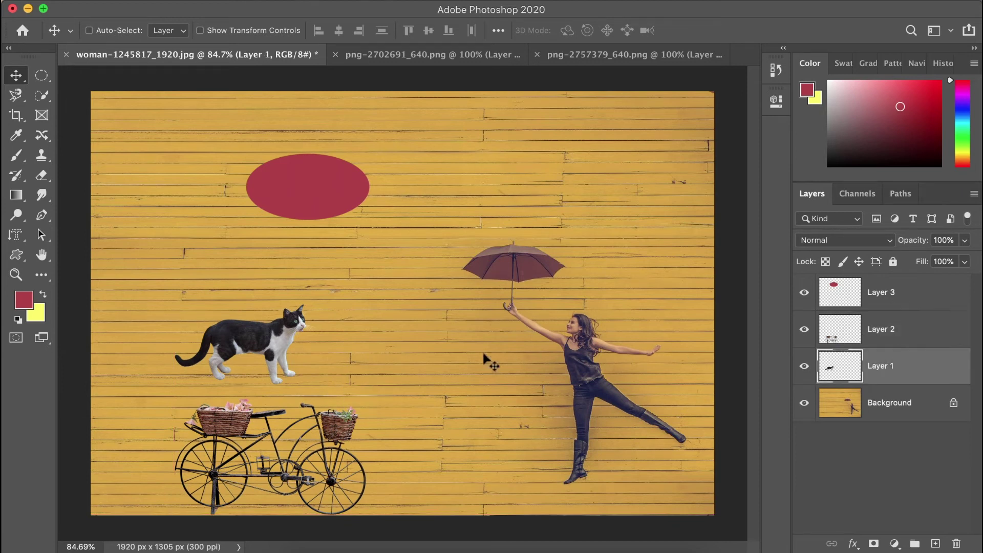
left_click_drag(288, 338, 277, 370)
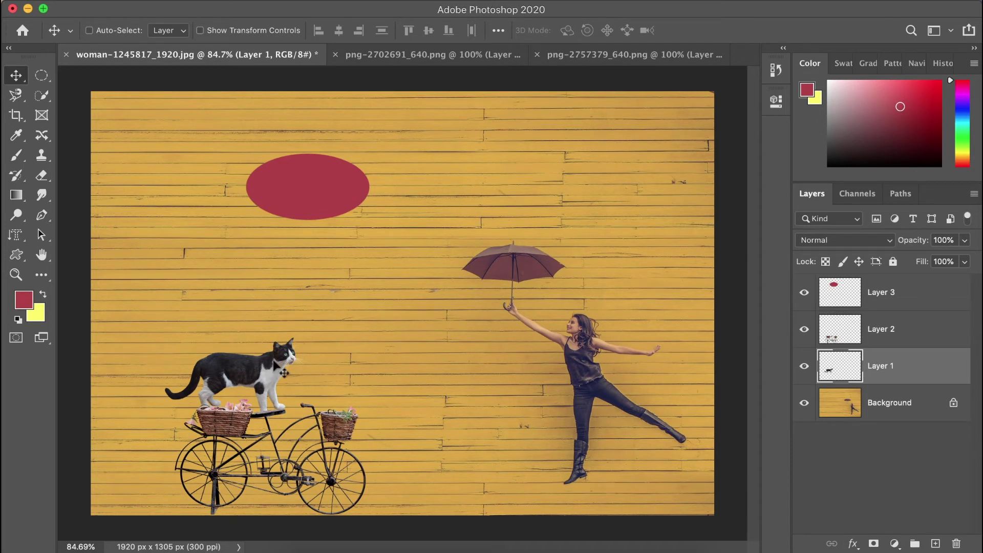
Try scaling the cat to about 83%, cancel it, and select Layers 1 through 3.
key("super+t")
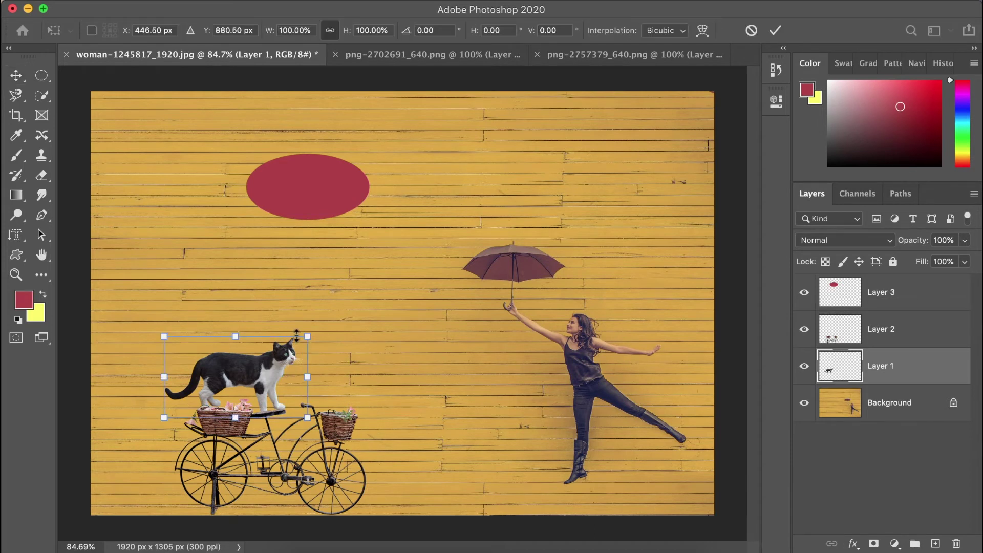
left_click_drag(307, 335, 283, 351)
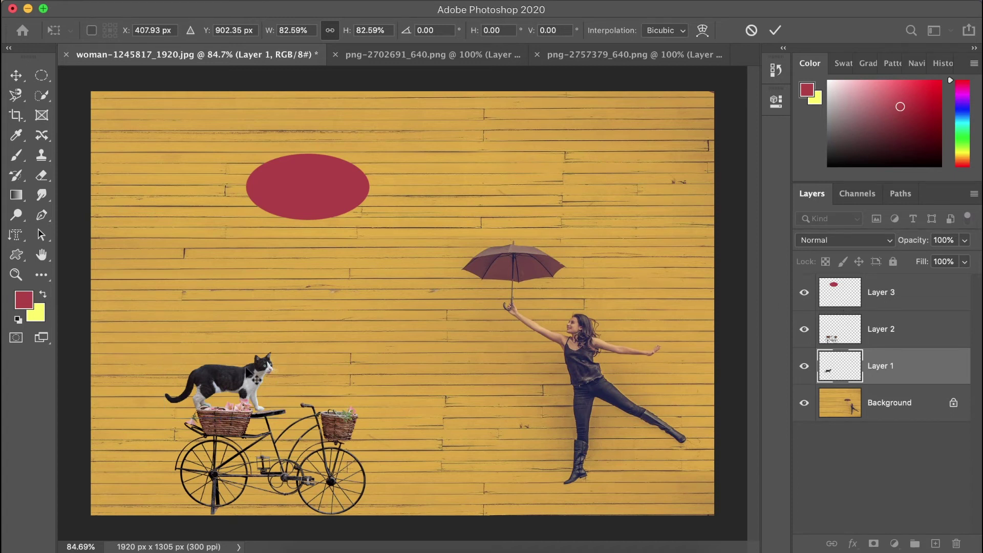
key("Escape")
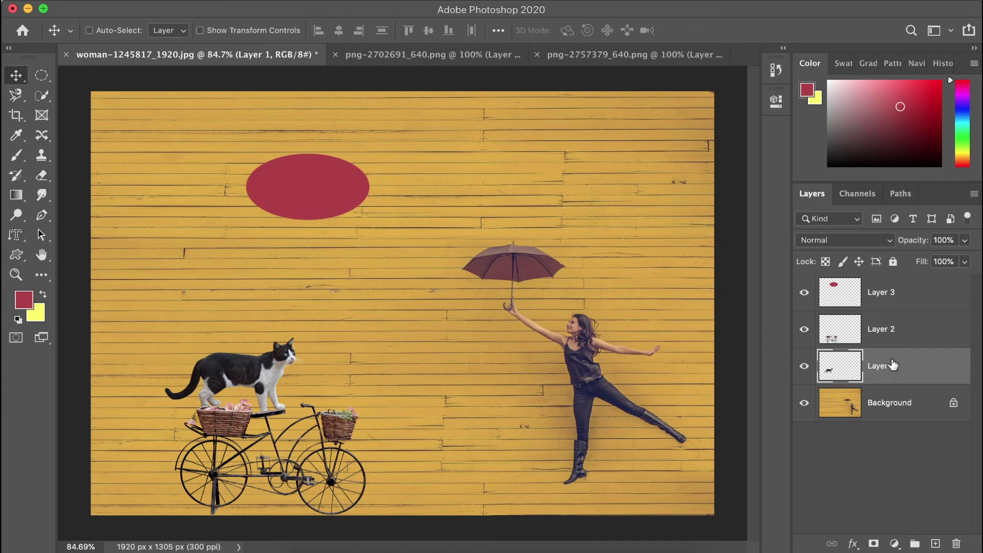
left_click(898, 299, "shift")
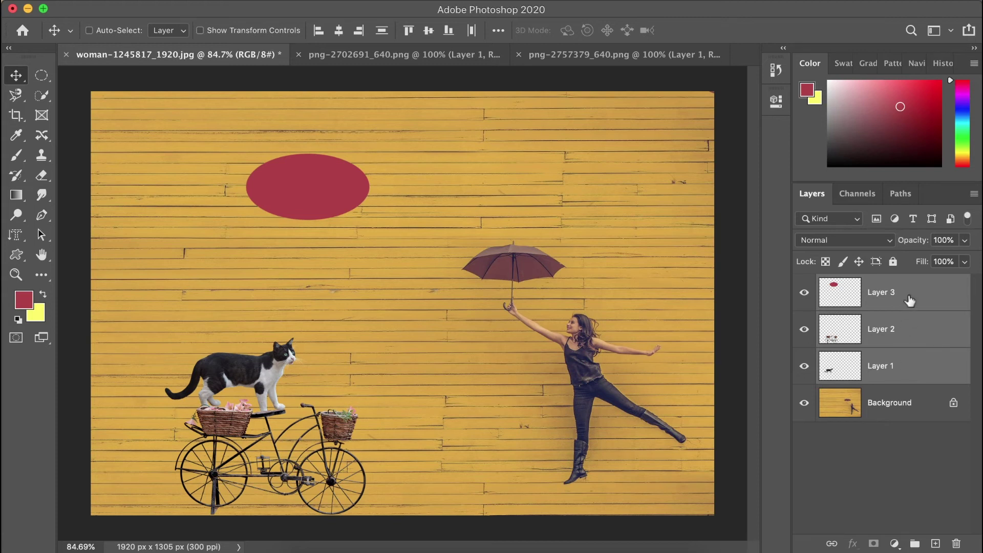
Select Layer 1, Layer 2 and Layer 3 together, leaving the Background out.
left_click(914, 333)
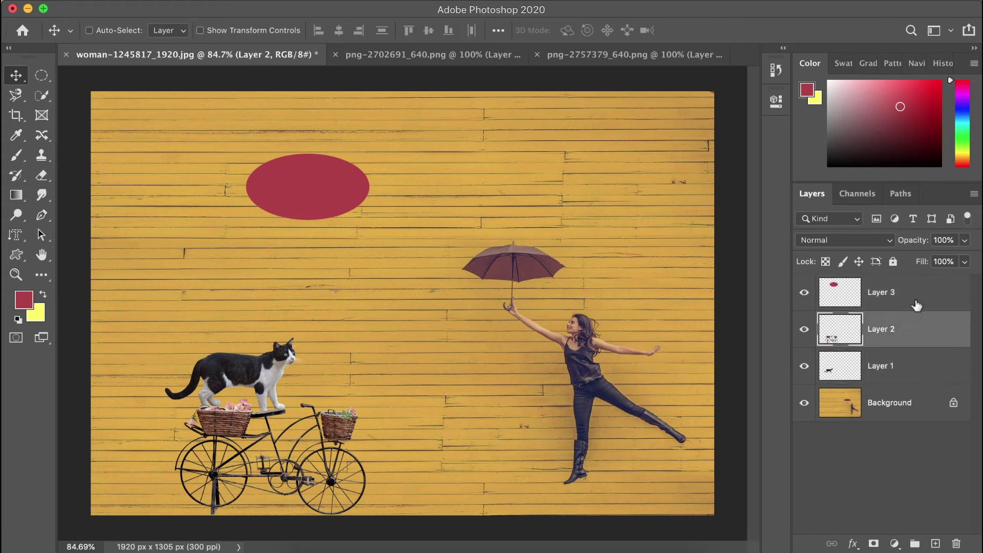
left_click(913, 361)
left_click(914, 332, "shift")
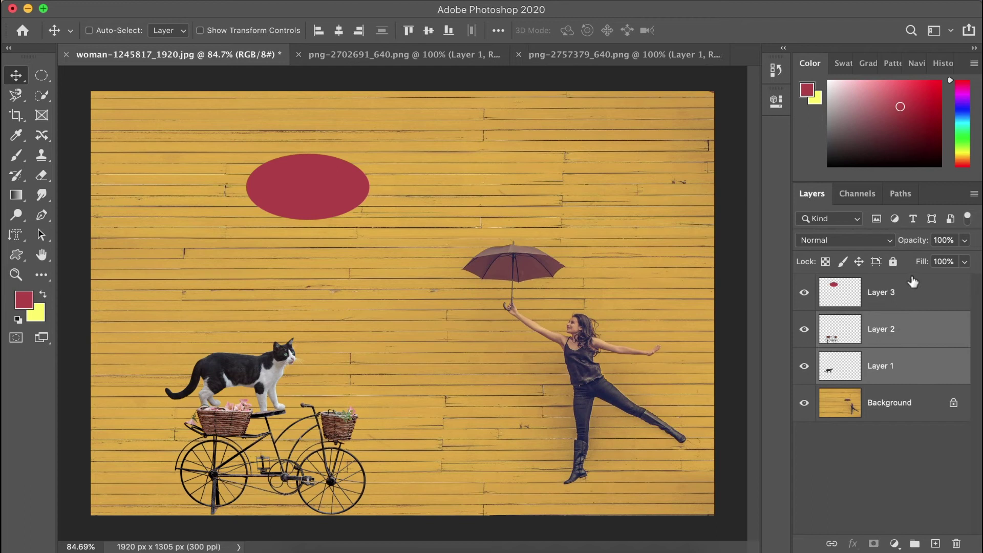
left_click(912, 284, "shift")
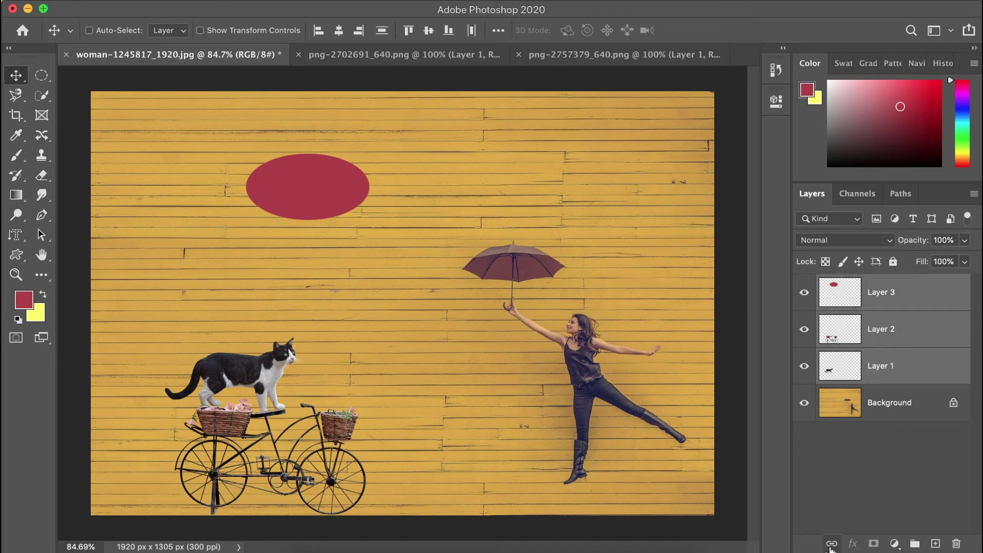
Link the three selected layers with the Link Layers chain icon.
right_click(895, 334)
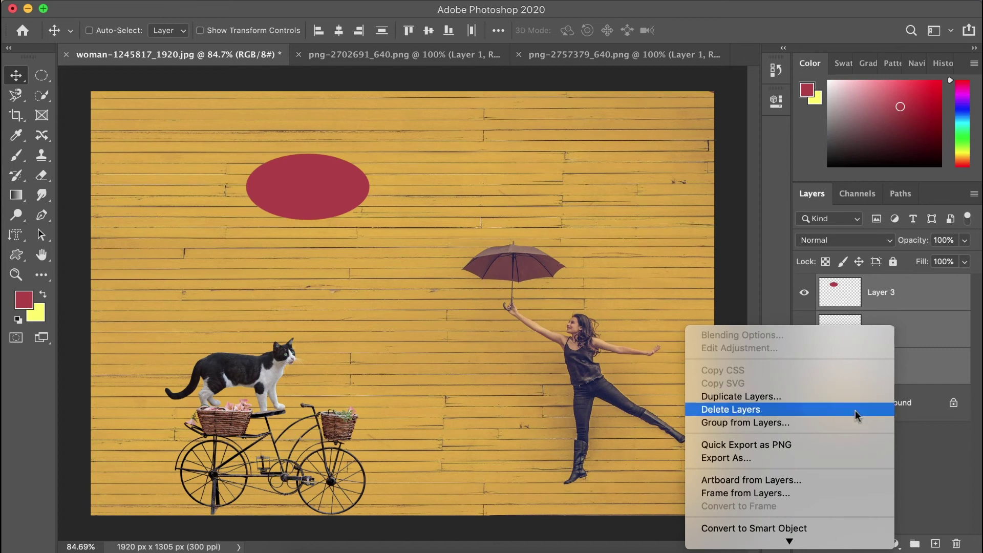
mouse_move(830, 540)
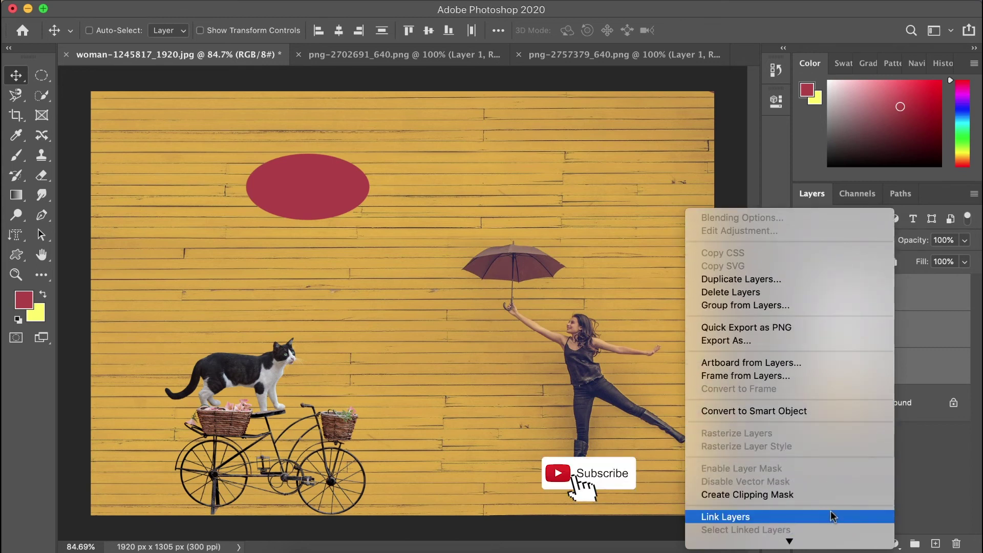
left_click(953, 482)
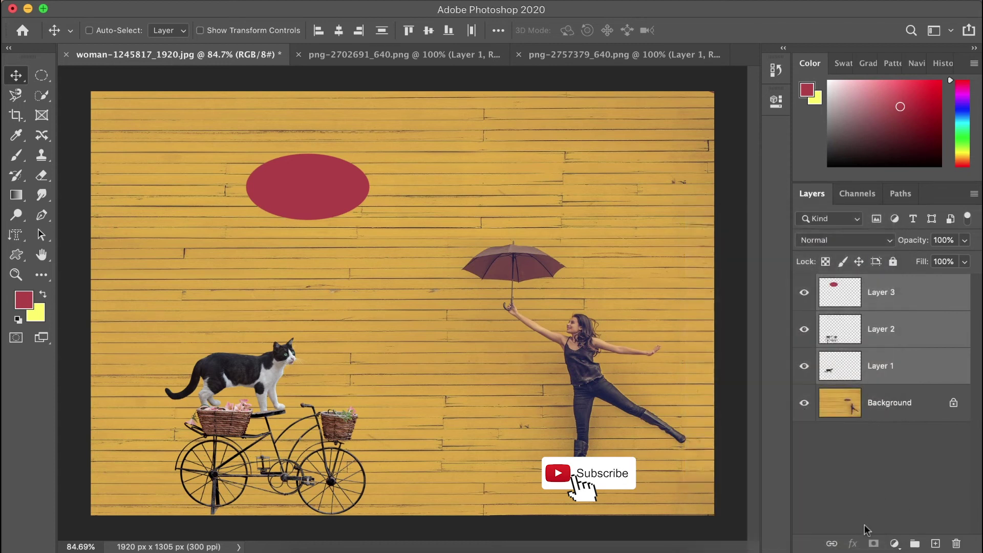
left_click(833, 545)
left_click(885, 433)
left_click(901, 327)
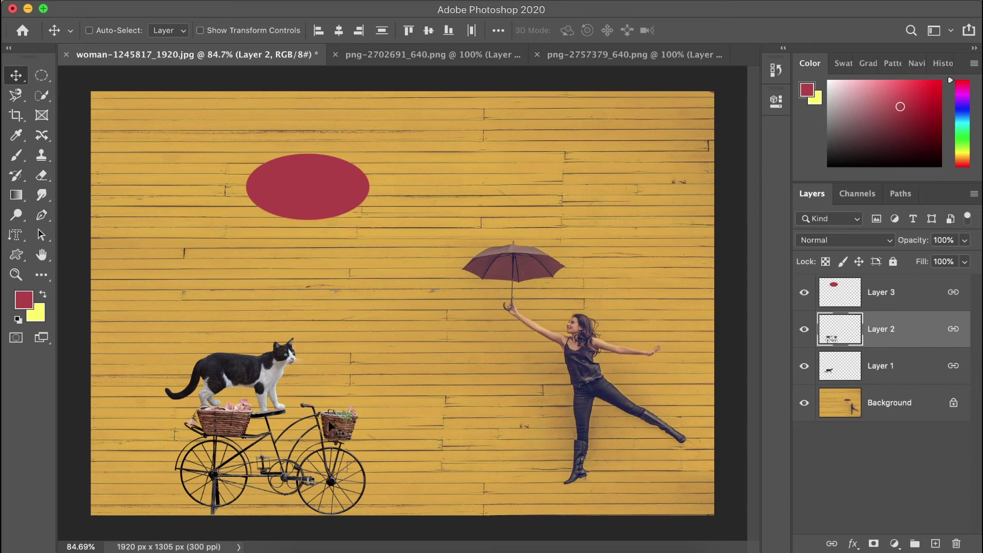
Drag the linked cat, bicycle and ellipse up and left as one group.
left_click_drag(321, 446, 348, 395)
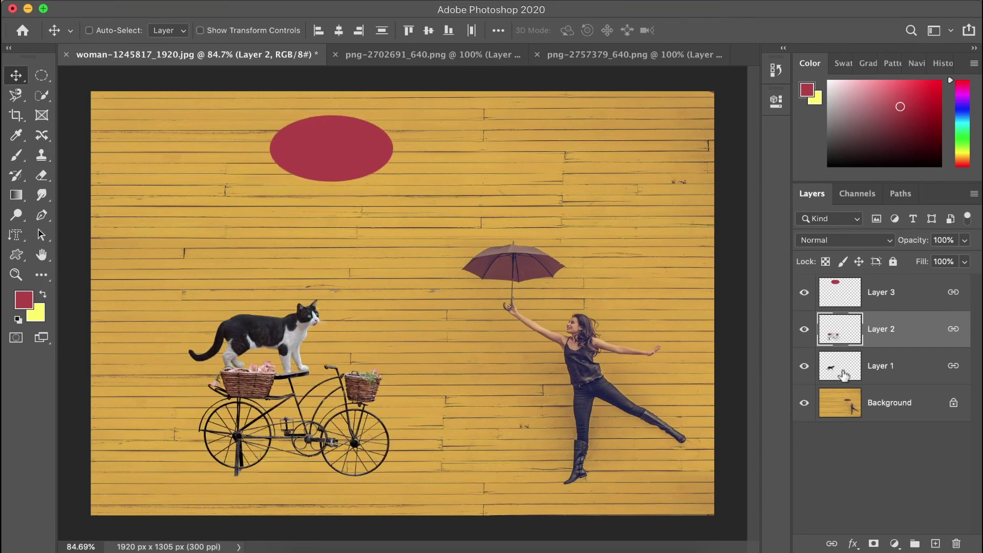
left_click(871, 374)
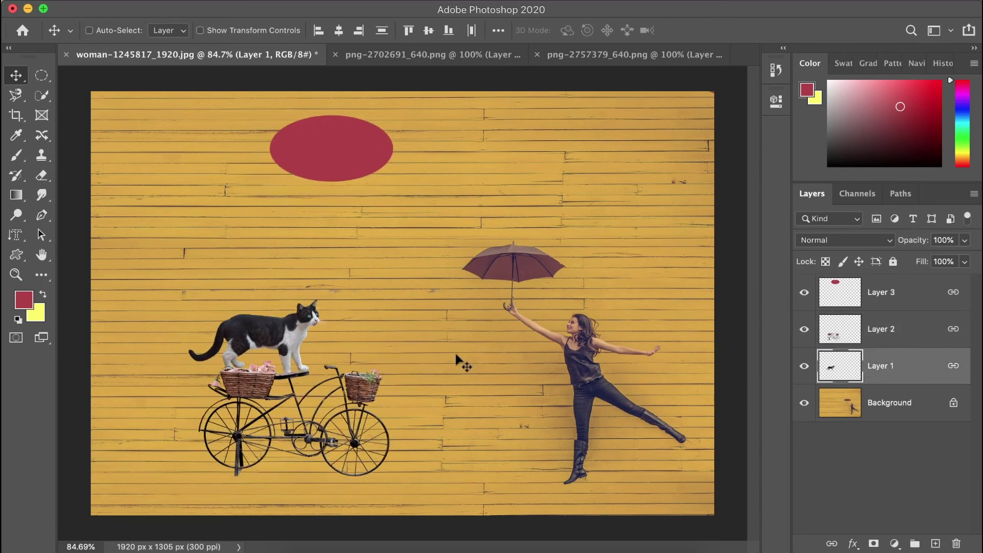
left_click_drag(296, 342, 269, 342)
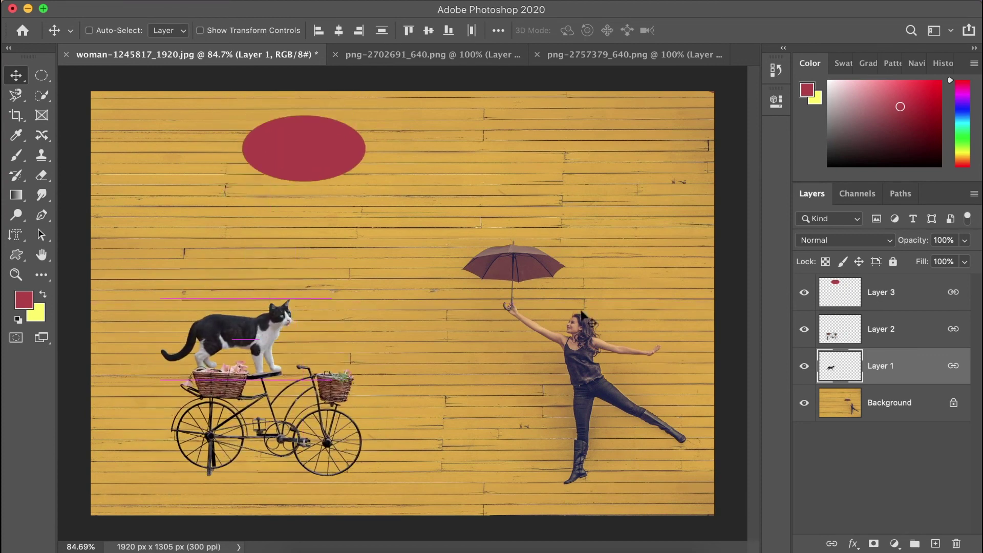
left_click(912, 307)
mouse_move(313, 127)
left_mouse_down()
mouse_move(461, 161)
mouse_move(289, 139)
mouse_move(312, 135)
mouse_move(295, 140)
mouse_move(302, 133)
left_mouse_up()
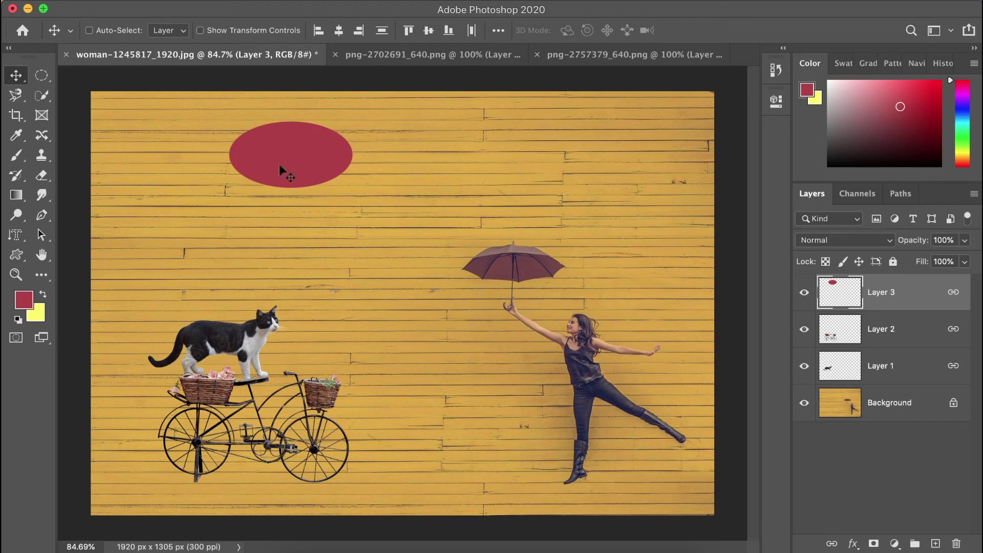
Scale the linked layers together to 82.40%, then hide Layer 3.
key("cmd+t")
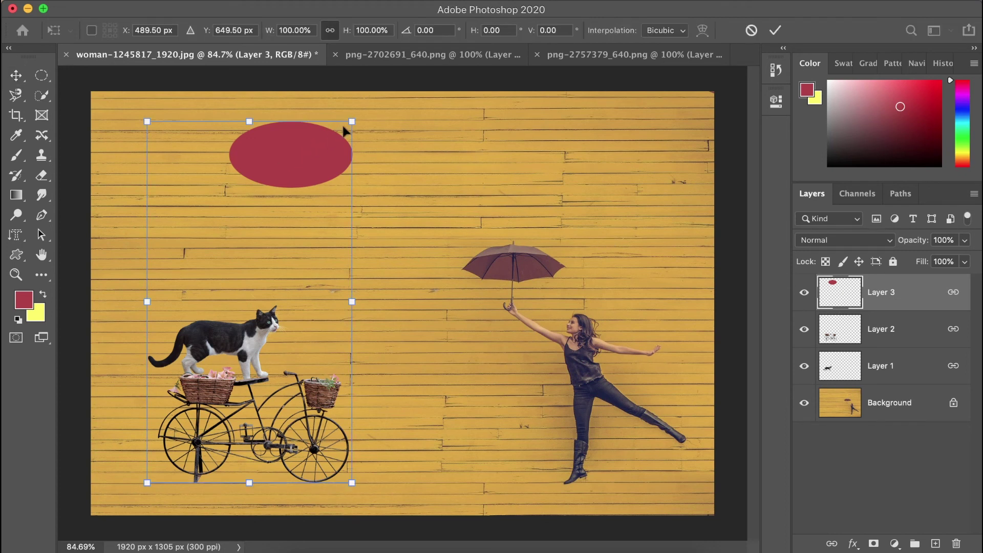
left_click_drag(345, 131, 337, 201)
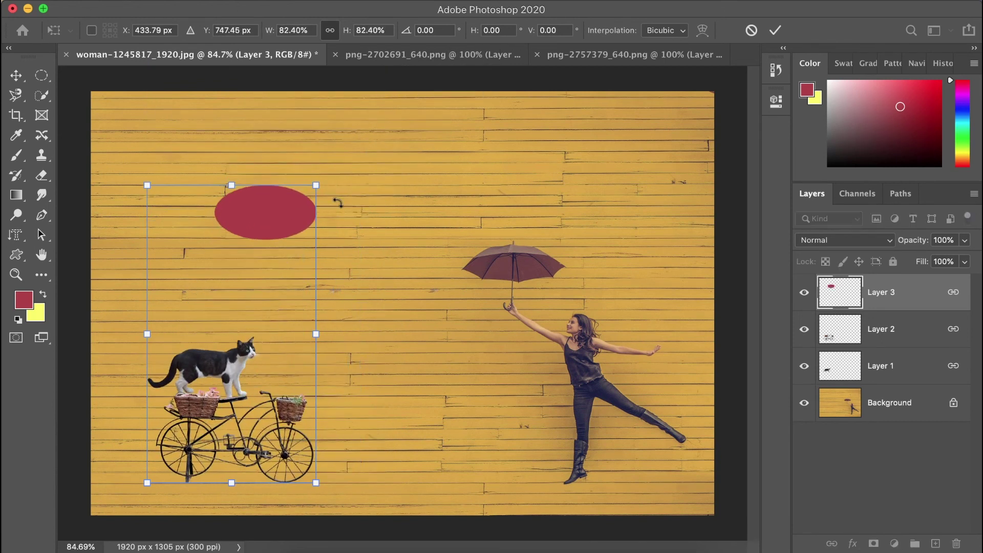
key("Return")
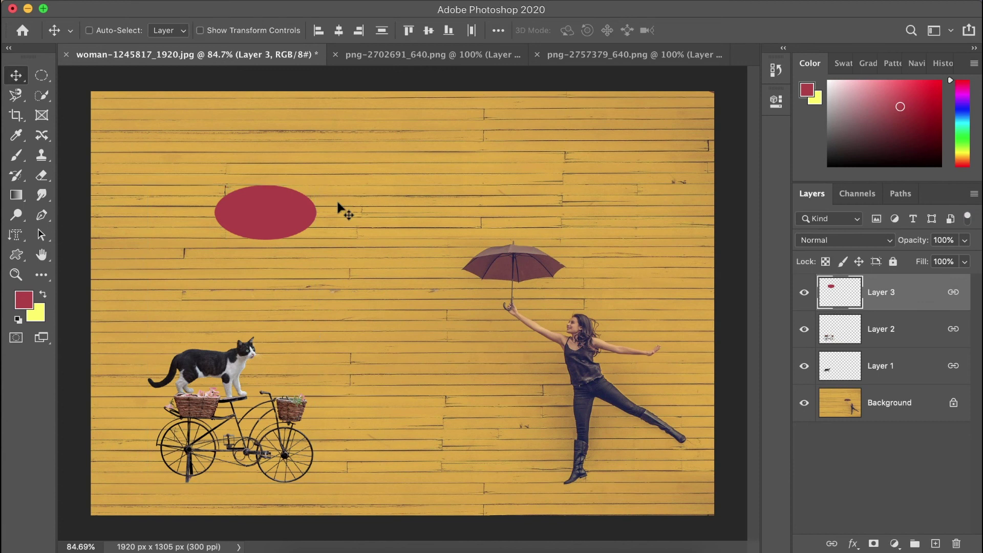
left_click(804, 294)
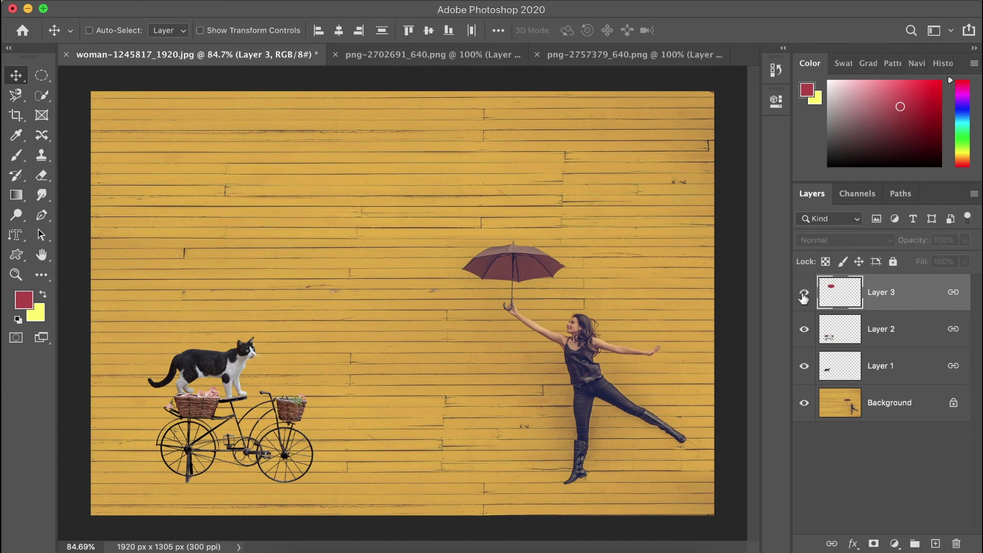
Show Layer 3 again, select Layers 1–3, and unlink them with the chain icon.
left_click(804, 295)
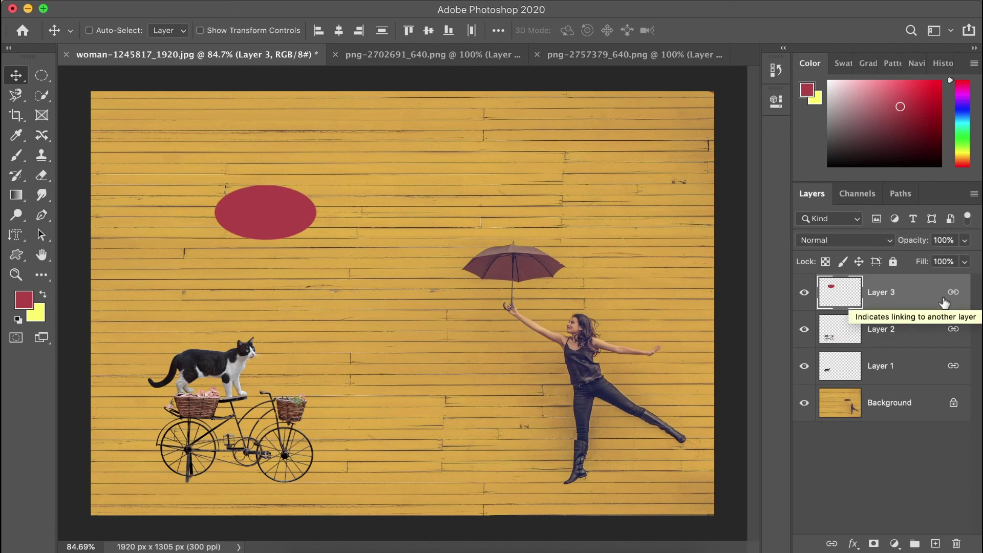
left_click(921, 333, "shift")
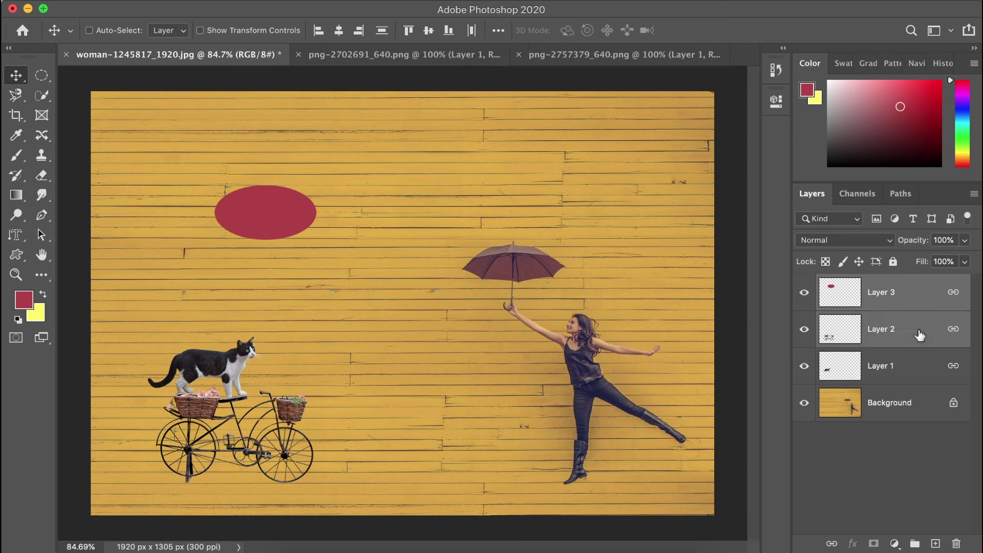
left_click(919, 366, "shift")
right_click(909, 307)
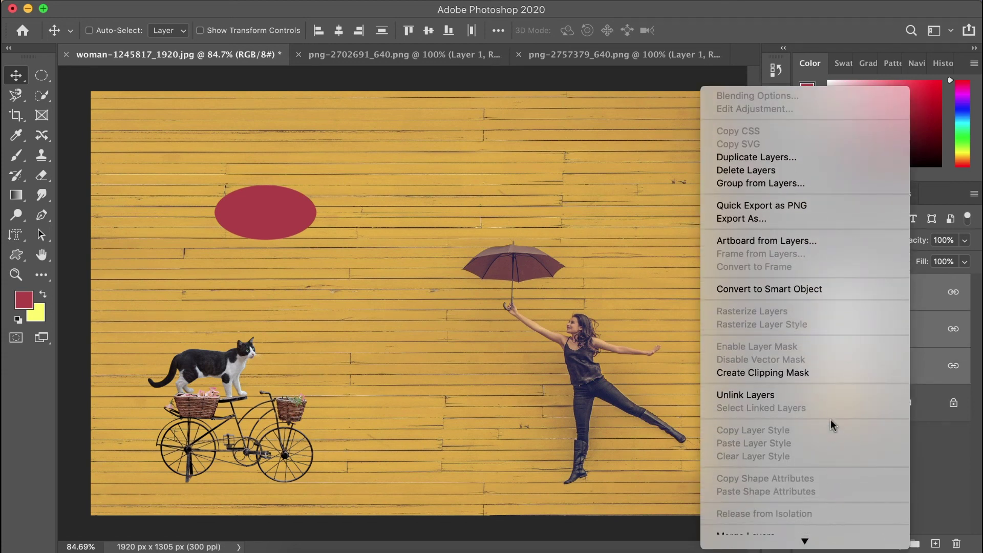
left_click(934, 460)
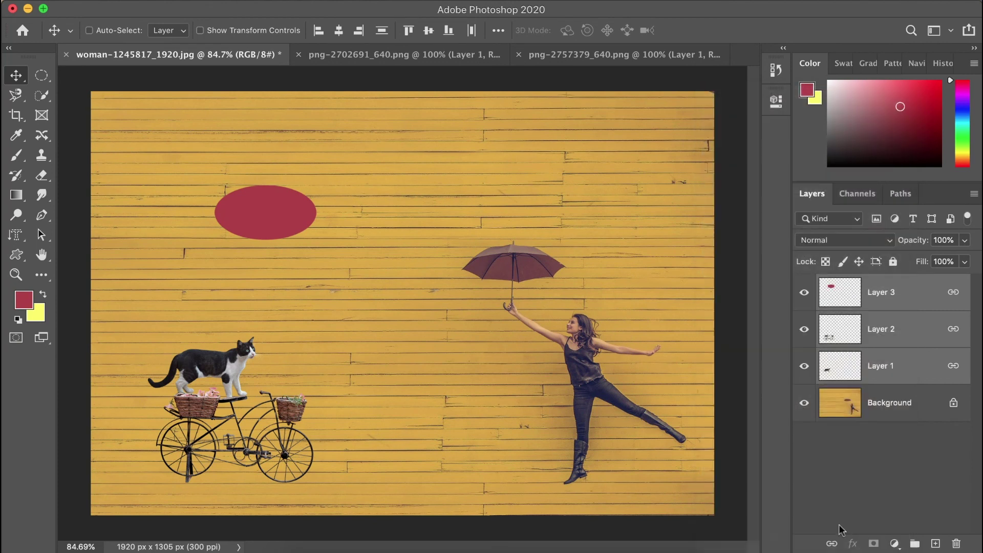
left_click(833, 544)
Relink Layers 1, 2 and 3 using the chain icon at the bottom of the Layers panel.
left_click(832, 543)
left_click(836, 539)
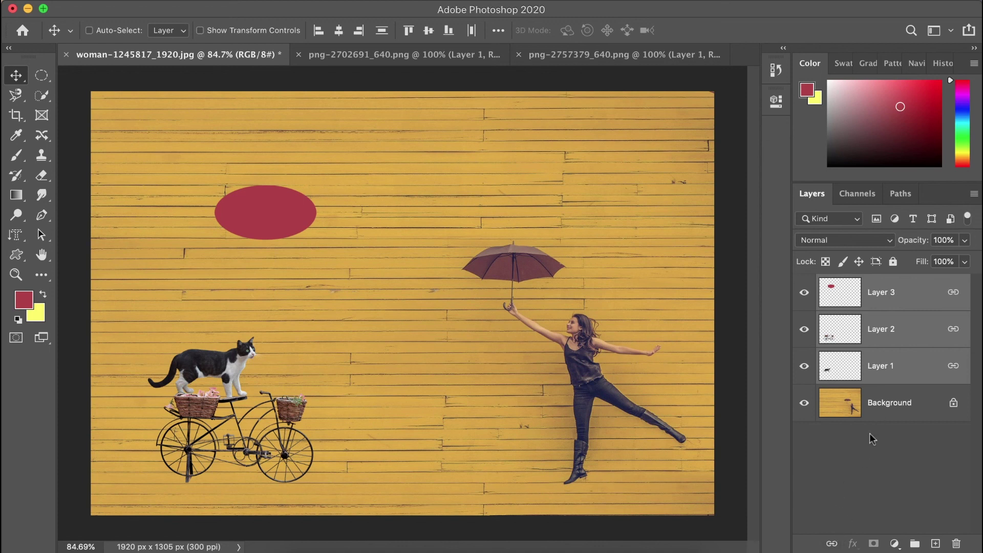